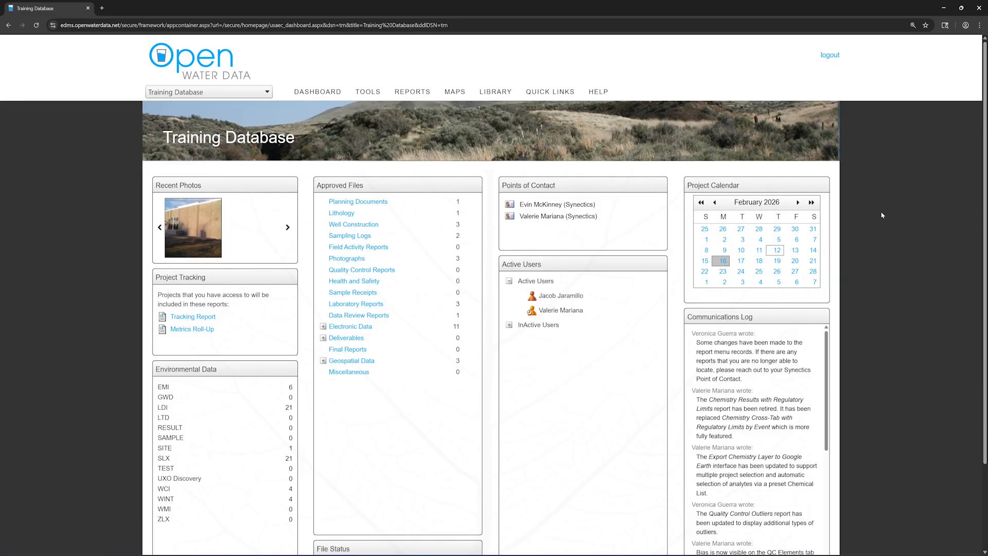
# Generate the Electronic Data Specification (Fixed Width) report with Electronic Data Type set to Laboratory.
pyautogui.moveTo(411, 93)
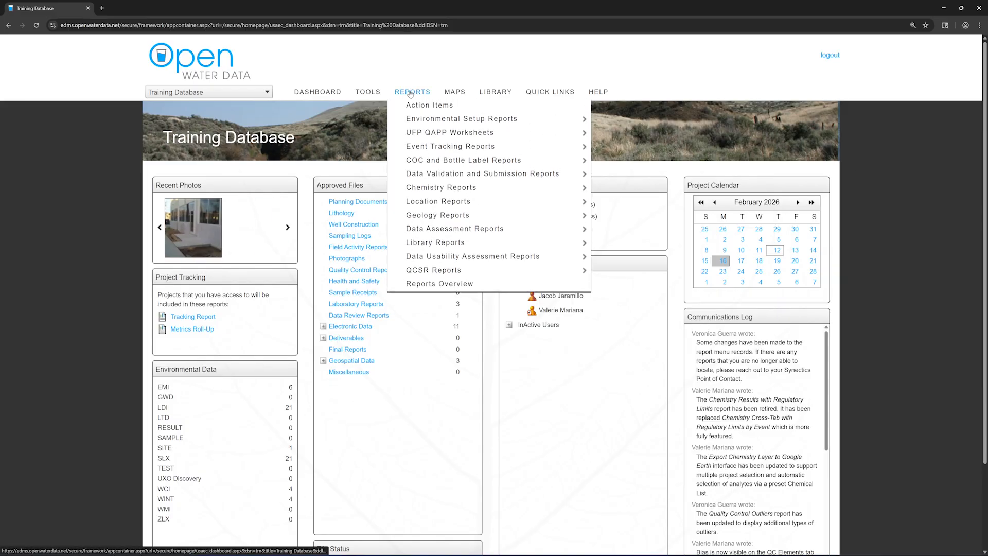
pyautogui.moveTo(427, 175)
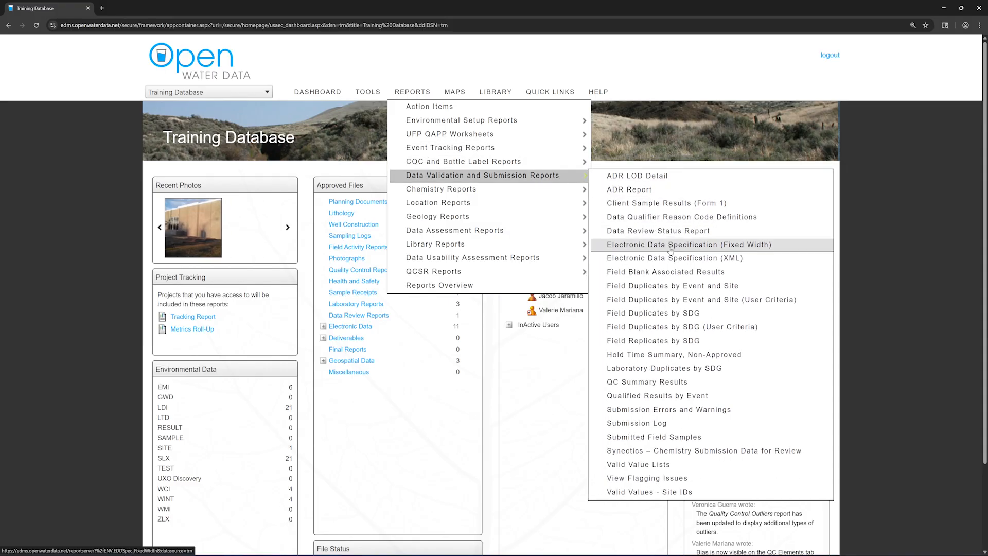
pyautogui.click(783, 250)
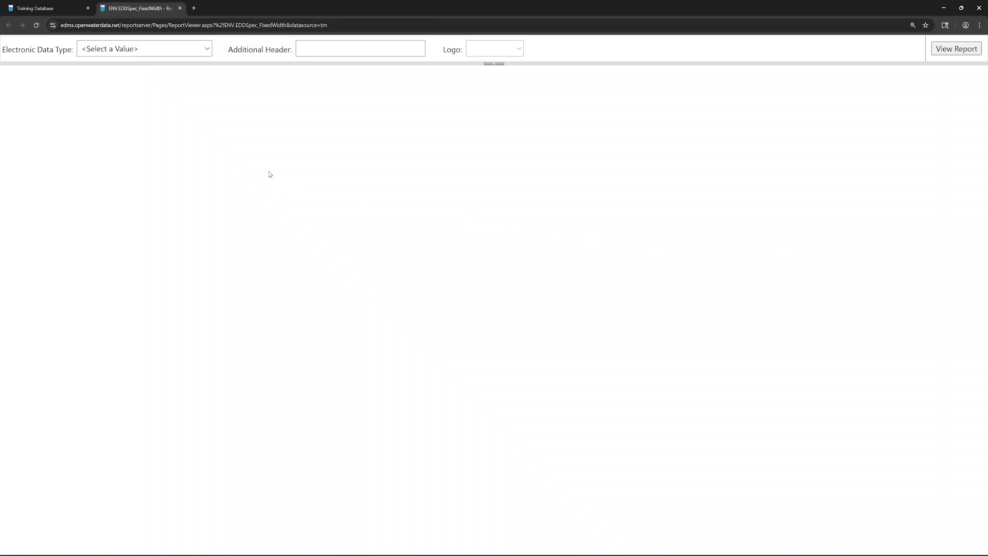
pyautogui.click(207, 49)
pyautogui.click(160, 121)
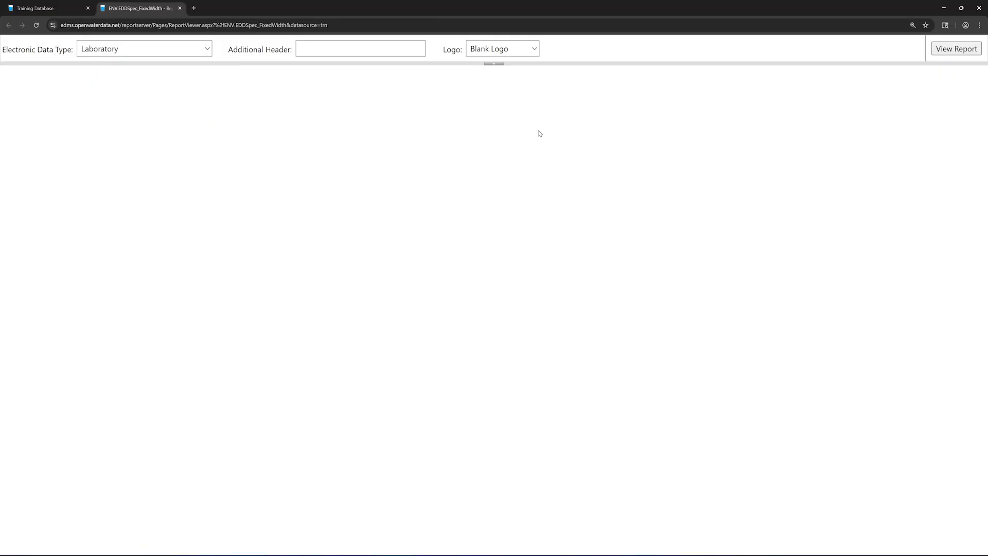
pyautogui.click(953, 51)
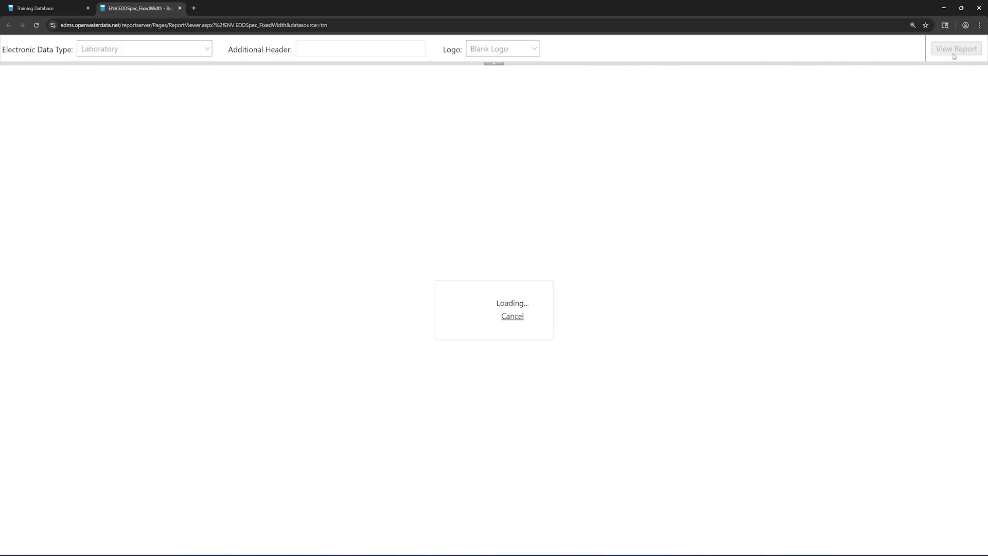
# Set the specification report's zoom to 150%.
pyautogui.click(262, 82)
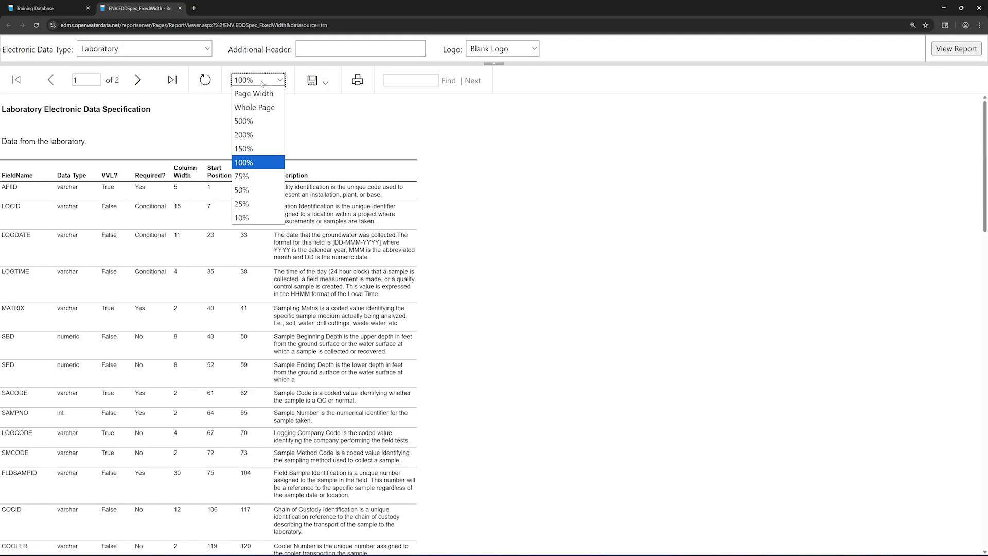
pyautogui.click(257, 149)
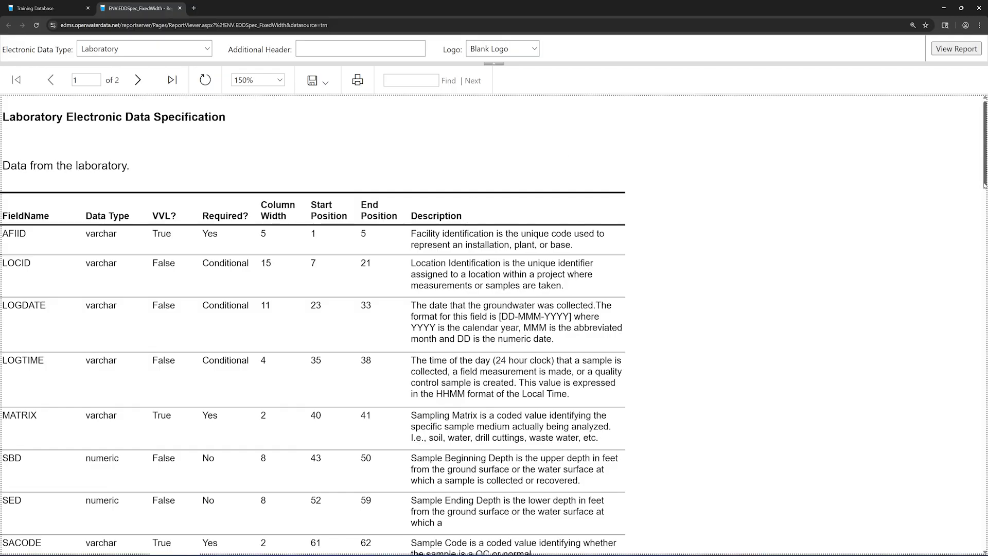
# Scroll through the Laboratory specification table covering fields AFIID through SMCODE.
pyautogui.moveTo(983, 188); pyautogui.dragTo(984, 202)
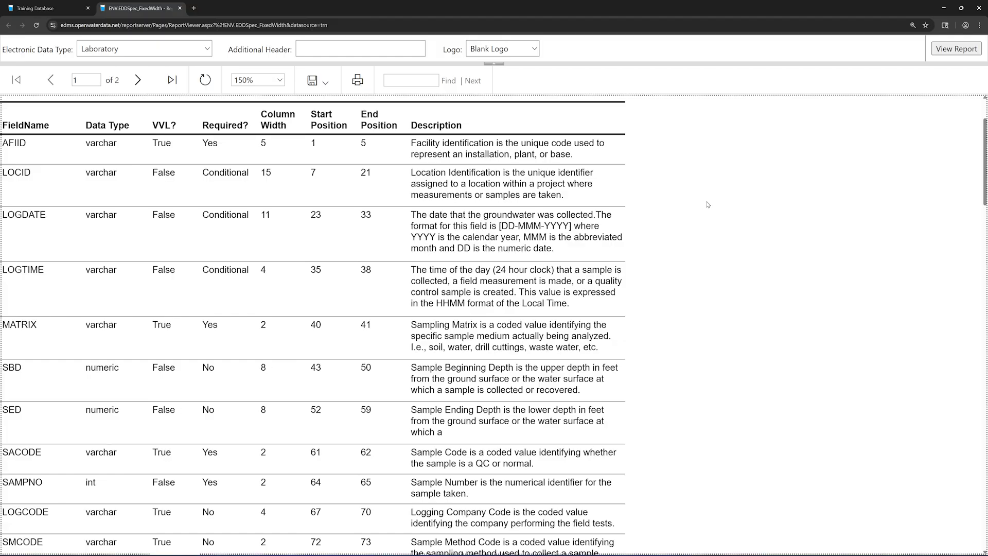
# Close the specification report and open the Valid Value Lists report from Data Validation and Submission Reports.
pyautogui.click(179, 8)
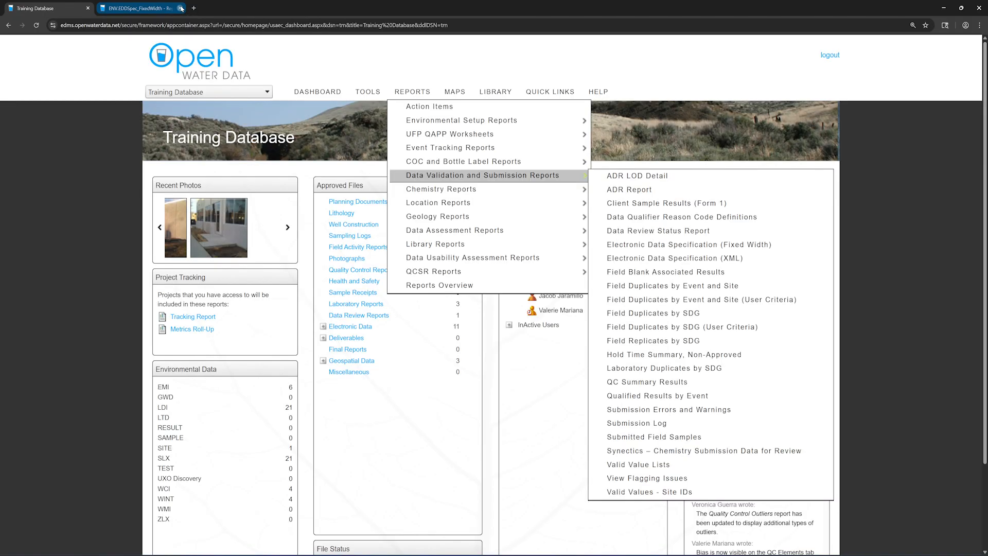
pyautogui.moveTo(412, 92)
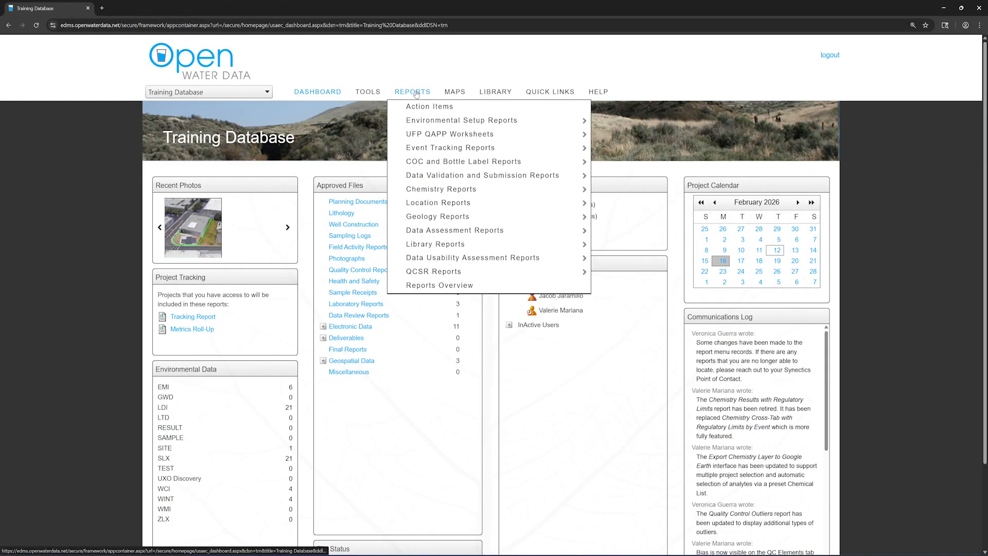
pyautogui.moveTo(564, 178)
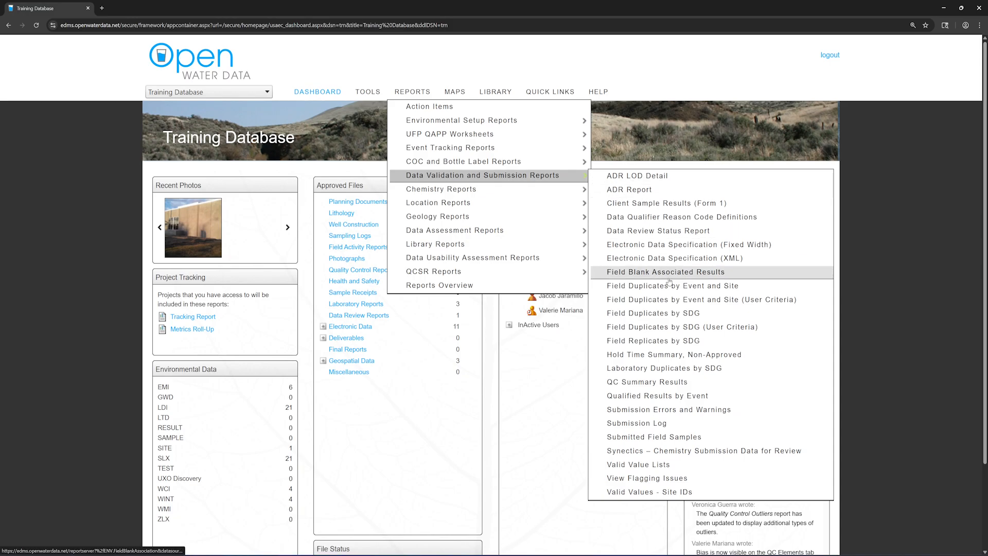
pyautogui.click(700, 466)
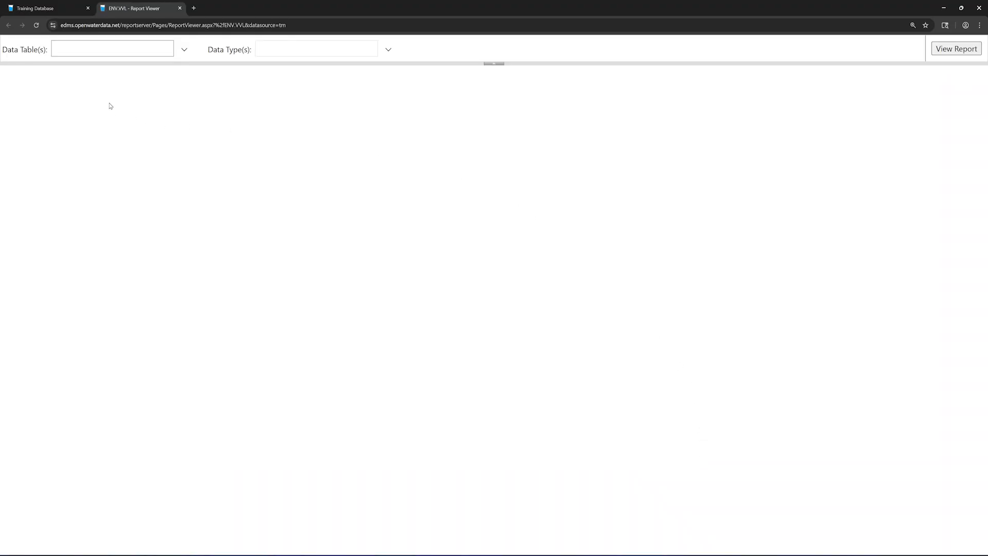
# Run the Valid Value Lists report for the Laboratory(Historical) data table and SACODE data type.
pyautogui.click(184, 49)
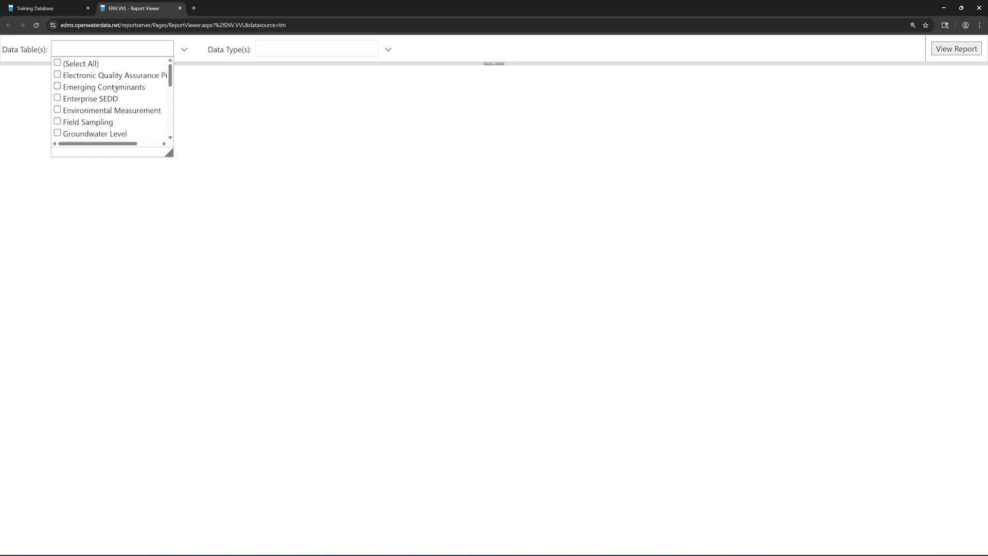
pyautogui.scroll(-1, 103, 103)
pyautogui.click(95, 107)
pyautogui.click(298, 106)
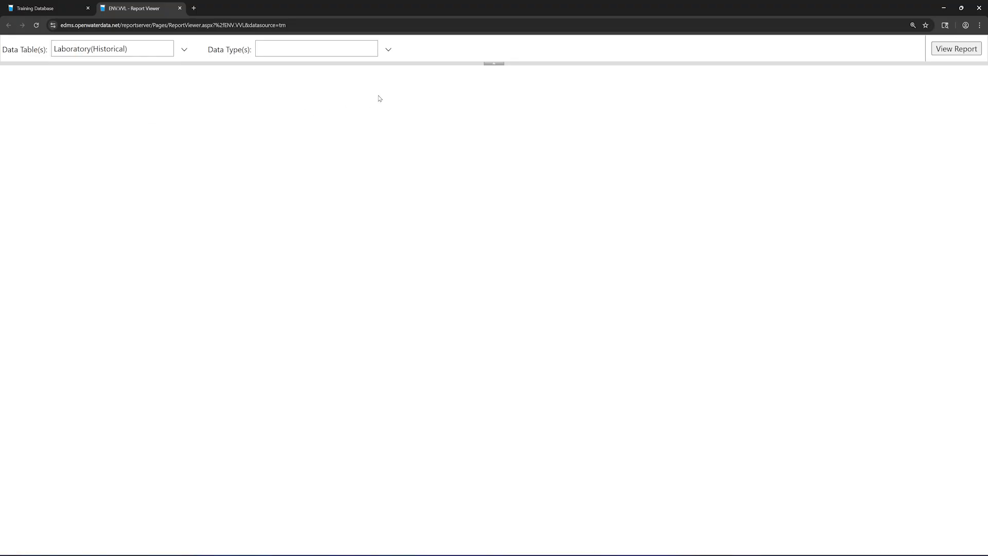
pyautogui.click(388, 49)
pyautogui.scroll(-3, 339, 97)
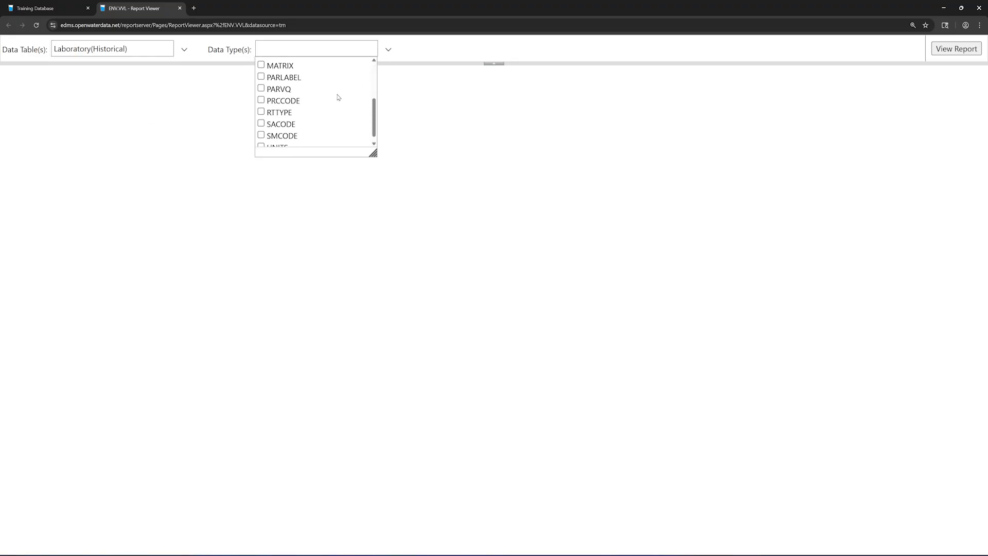
pyautogui.click(298, 126)
pyautogui.click(424, 121)
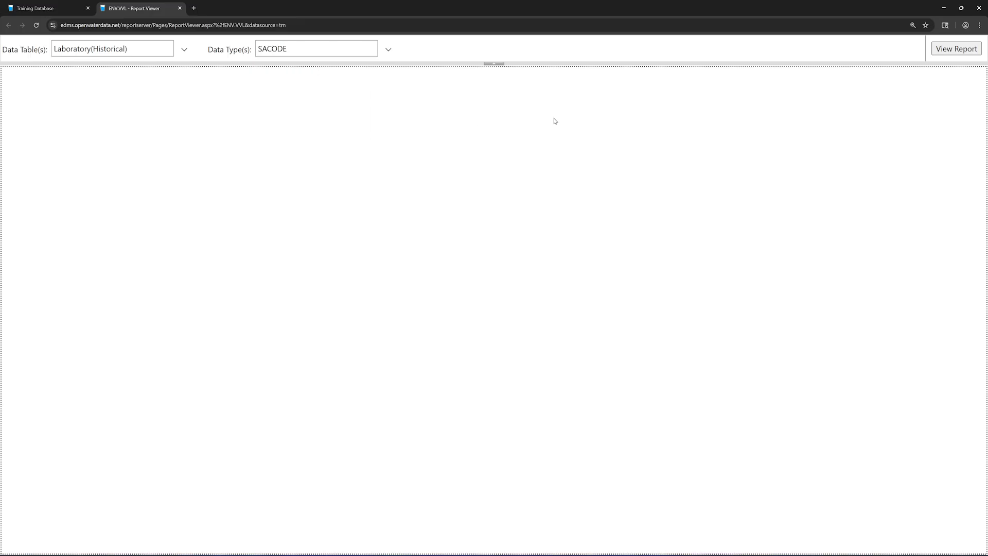
pyautogui.click(955, 54)
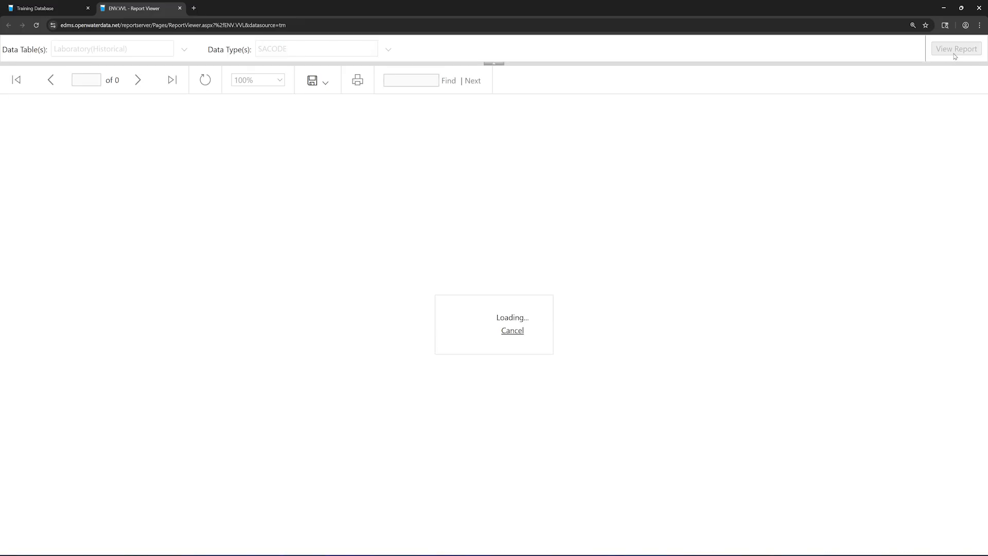
pyautogui.click(279, 81)
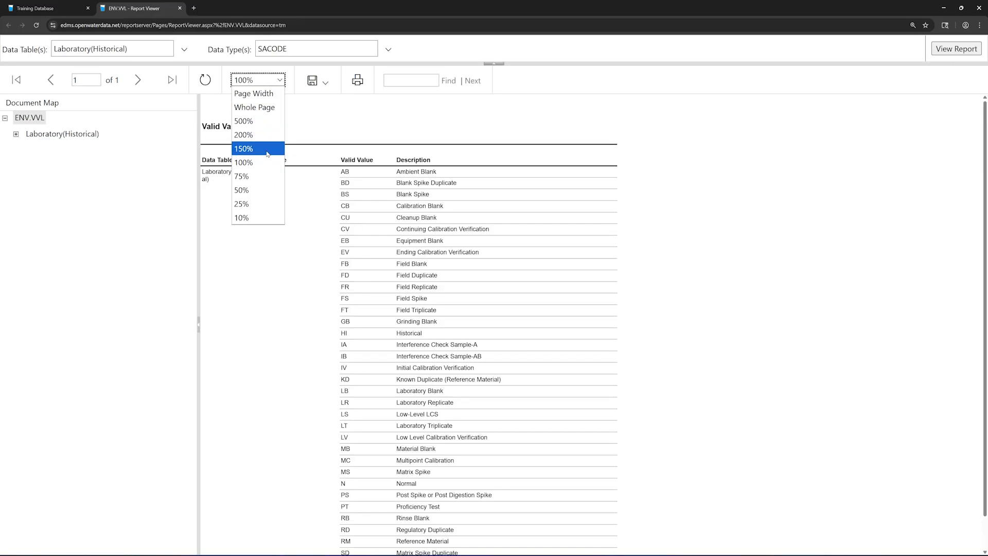
# Zoom the SACODE report to 150% and scroll down to the LR and LS codes.
pyautogui.click(258, 151)
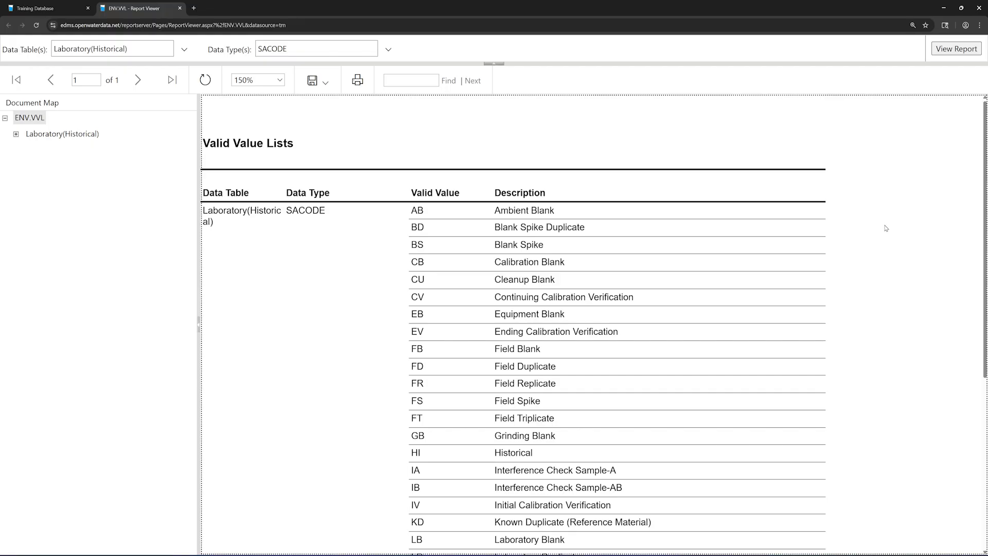
pyautogui.moveTo(984, 222); pyautogui.dragTo(964, 240)
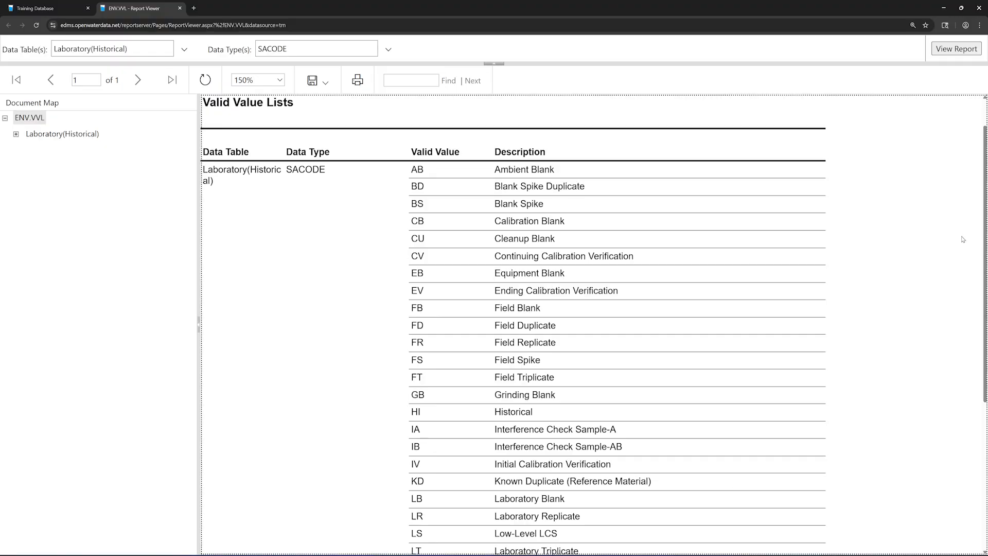
# Look over the export formats without exporting, then scroll back to the top of the SACODE list.
pyautogui.click(327, 91)
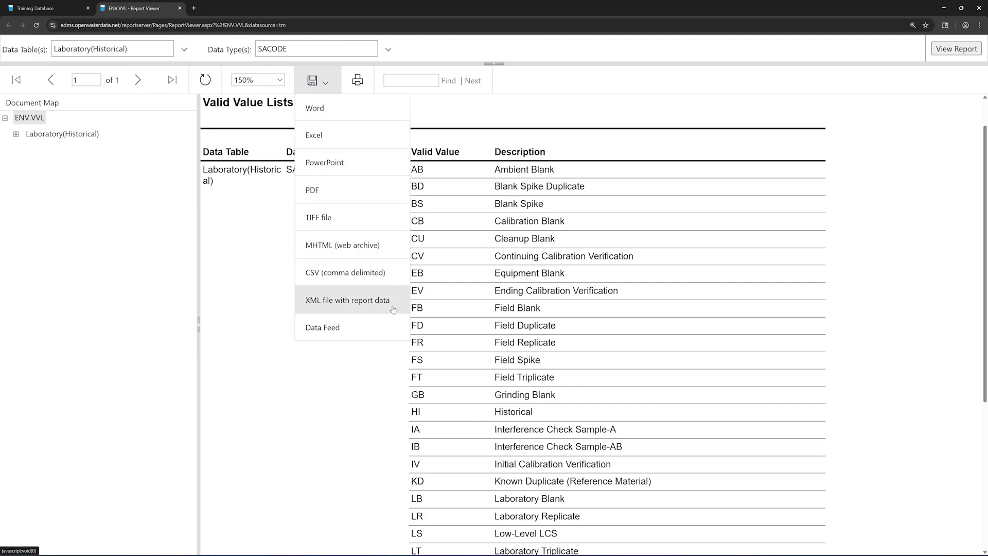
pyautogui.click(429, 107)
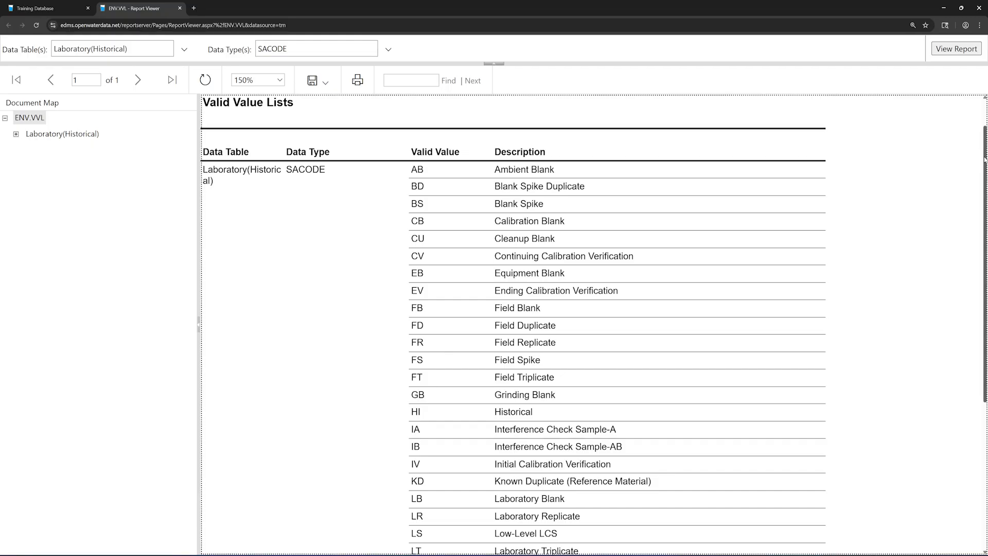
pyautogui.moveTo(983, 154); pyautogui.dragTo(984, 131)
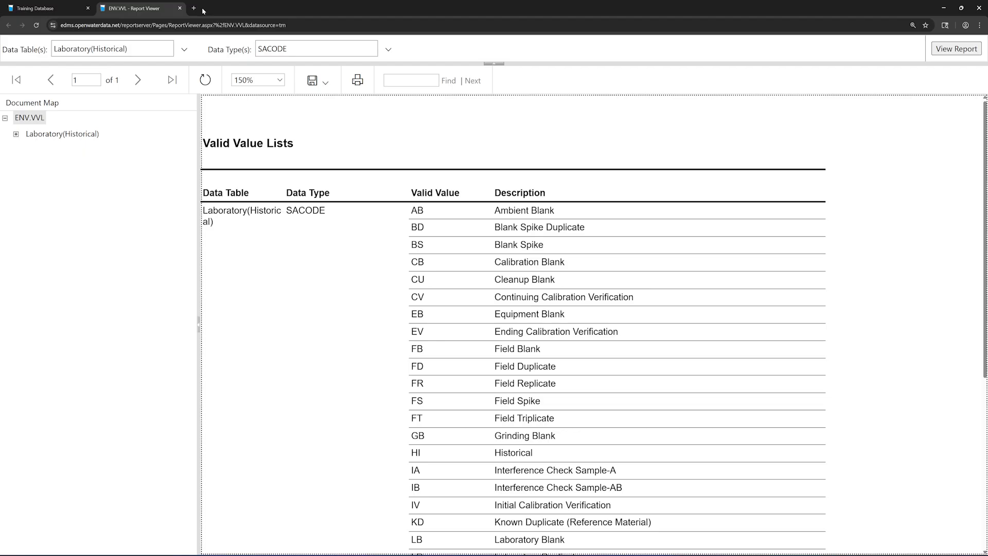
# Close the Valid Value Lists report and go to TOOLS > Data - Submission on the dashboard.
pyautogui.click(179, 8)
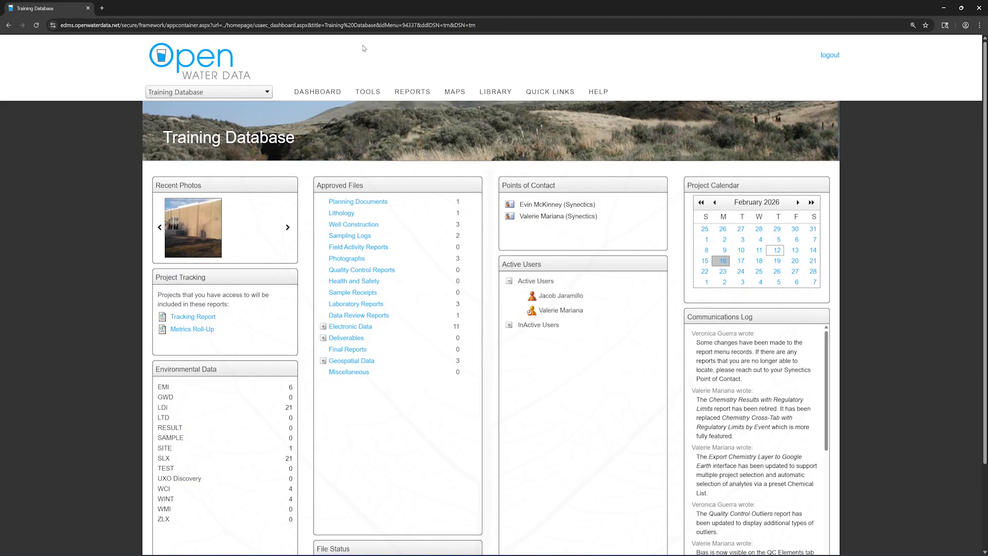
pyautogui.moveTo(374, 88)
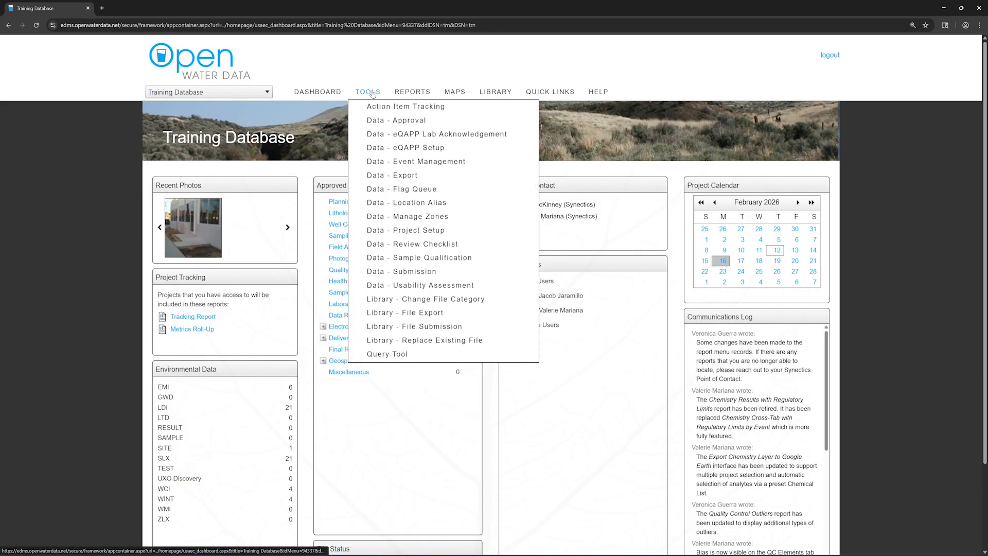
pyautogui.click(444, 273)
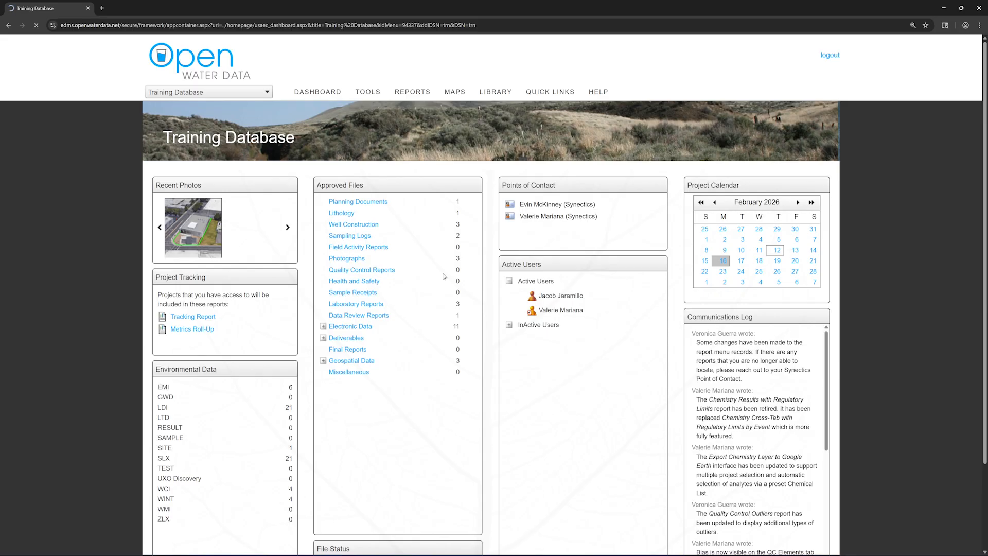
# Choose project Example Project 1 (4953), event Example Event, and data type Laboratory (ChemLab).
pyautogui.click(248, 185)
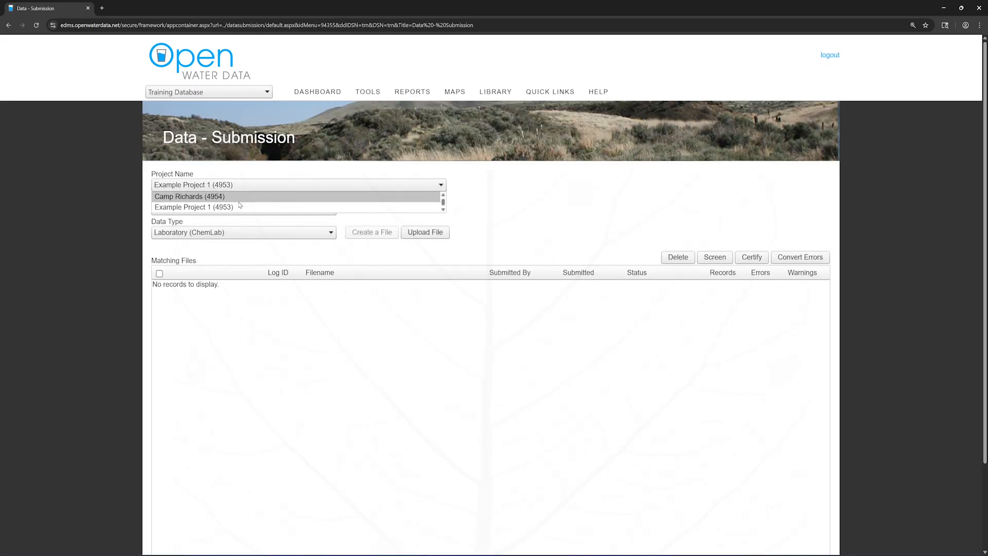
pyautogui.click(216, 207)
pyautogui.click(215, 208)
pyautogui.click(215, 220)
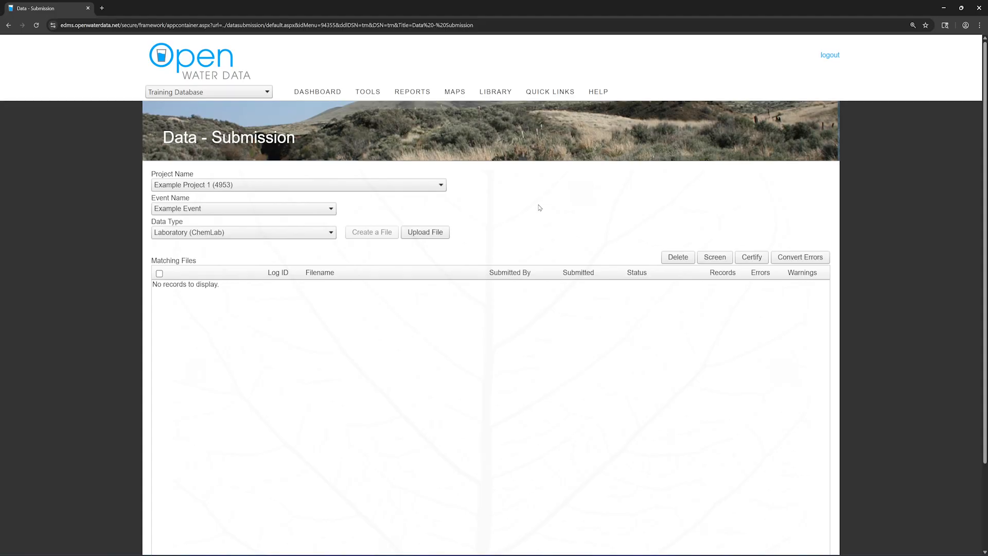
pyautogui.click(328, 233)
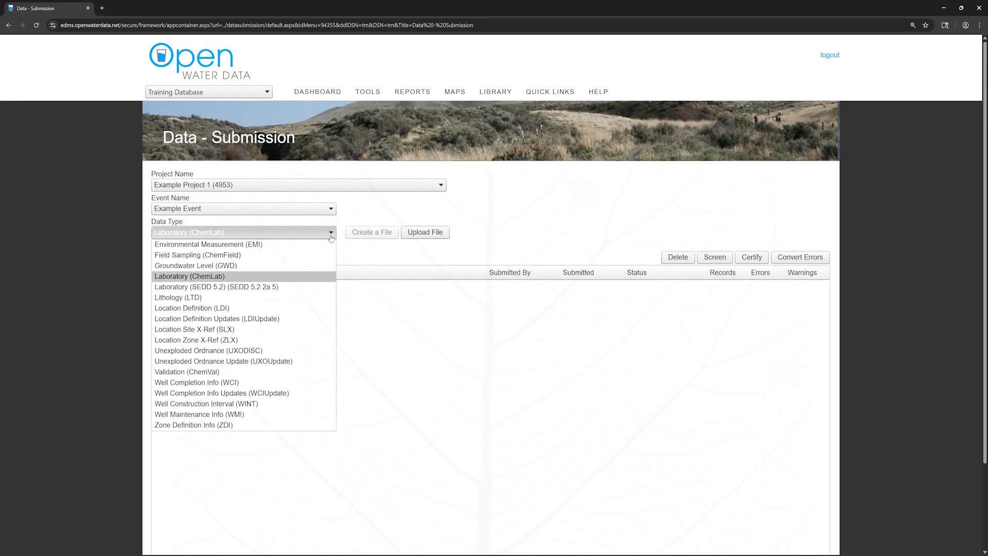
pyautogui.click(257, 278)
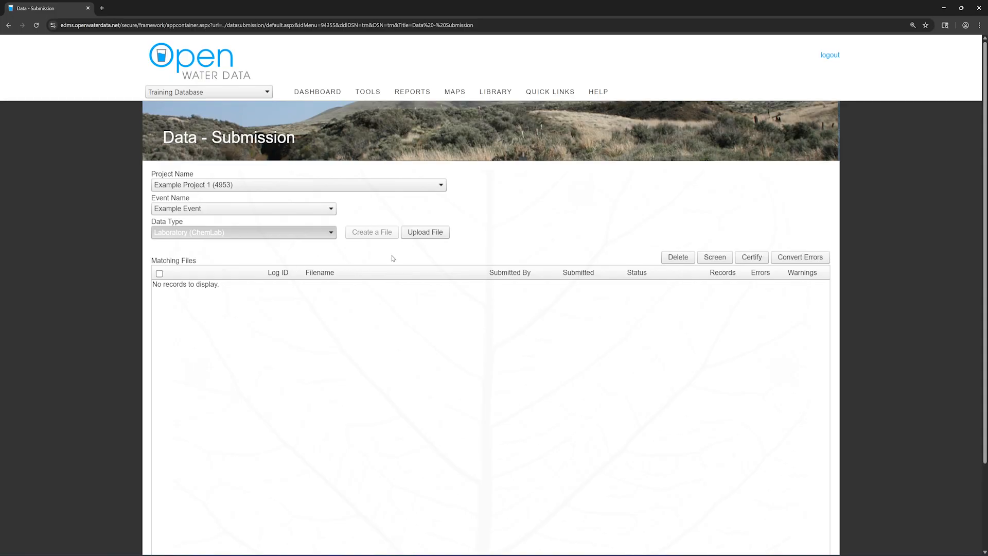
# Start a new upload with CSV as the file type and bring up the file chooser.
pyautogui.click(448, 237)
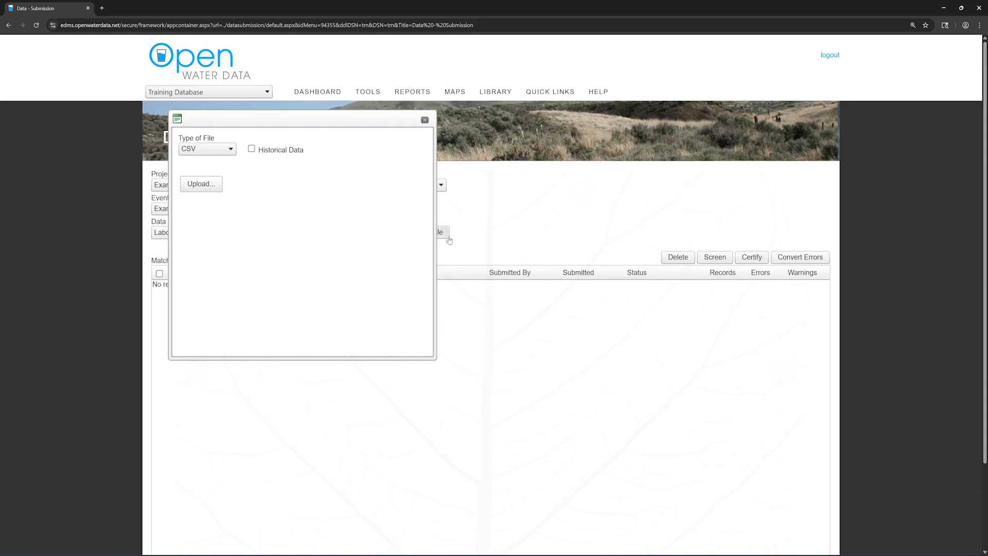
pyautogui.click(233, 153)
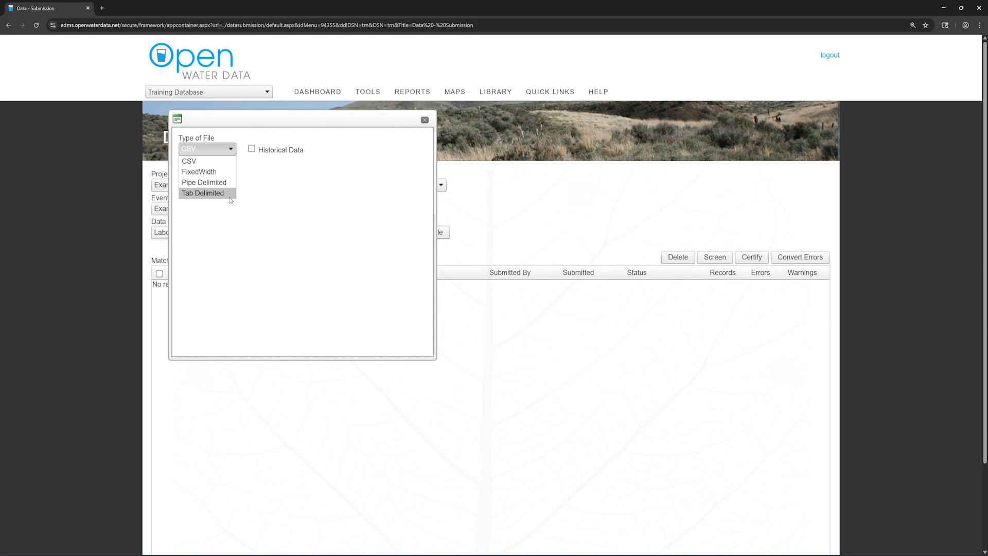
pyautogui.click(231, 162)
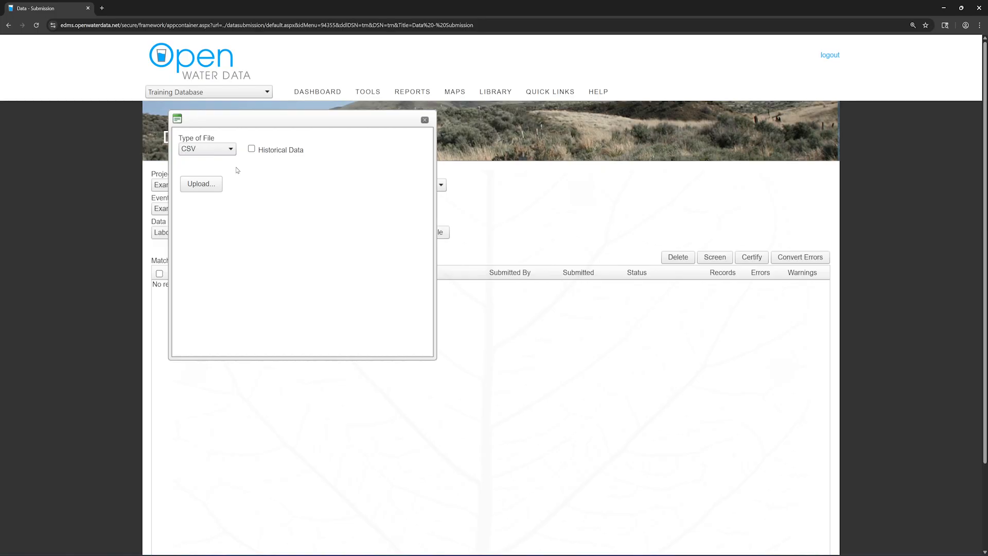
pyautogui.click(218, 191)
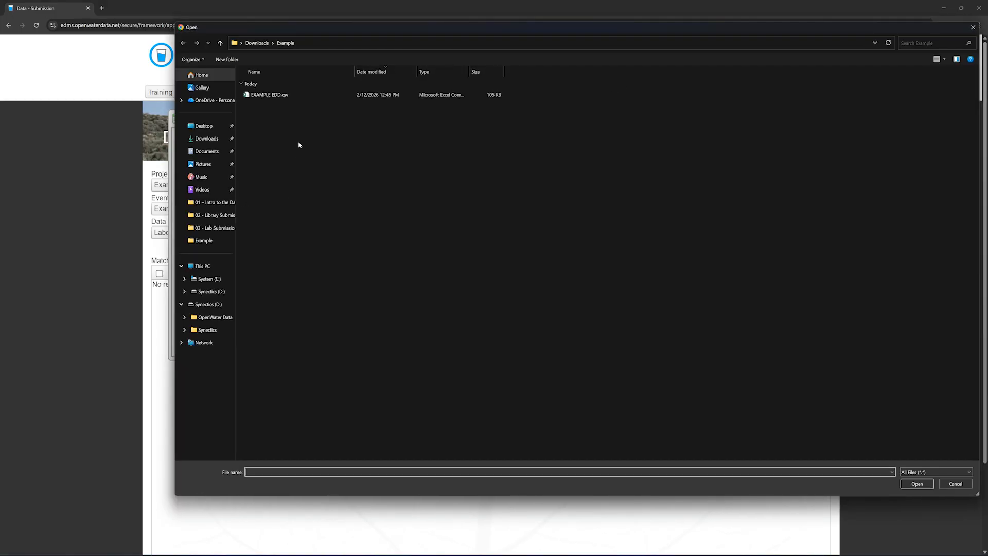
# Upload EXAMPLE EDD.csv from the Example folder.
pyautogui.doubleClick(302, 98)
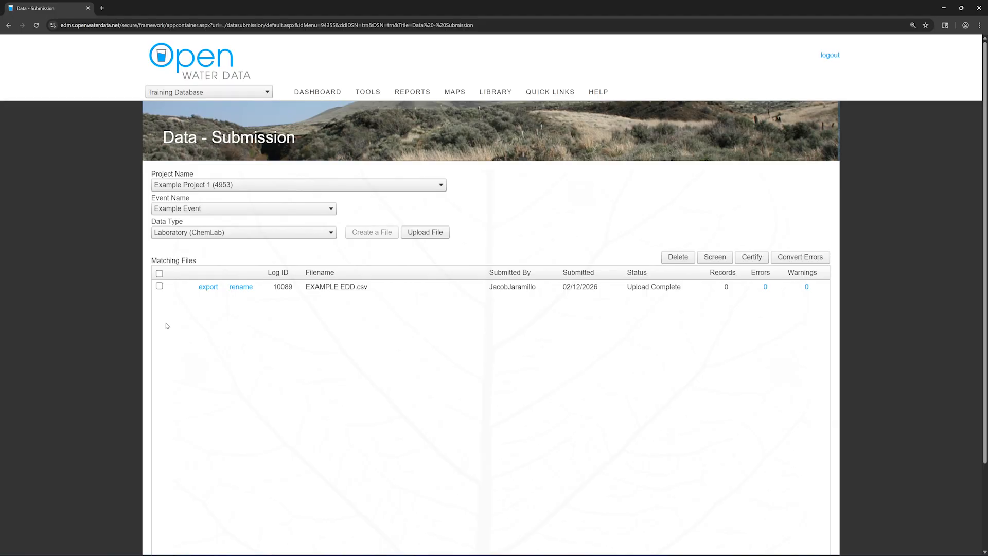
# Screen EXAMPLE EDD.csv so it becomes Ready to Certify with 448 records under Log ID 10091.
pyautogui.click(159, 286)
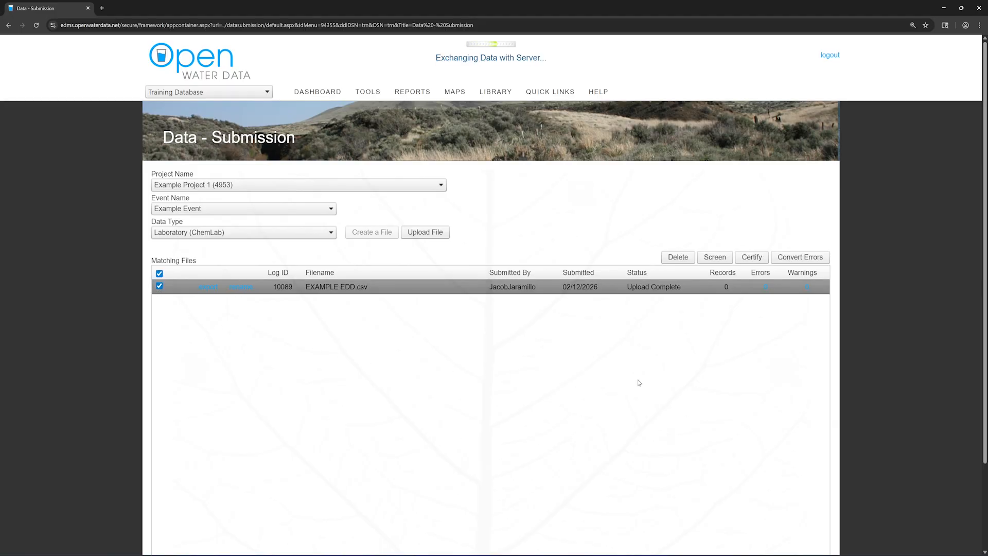
pyautogui.click(730, 263)
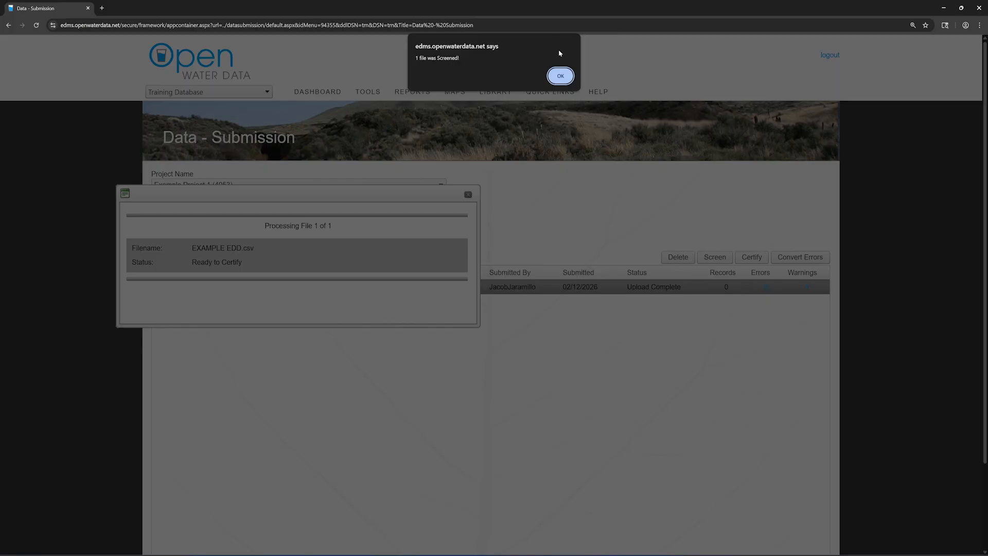
pyautogui.click(561, 75)
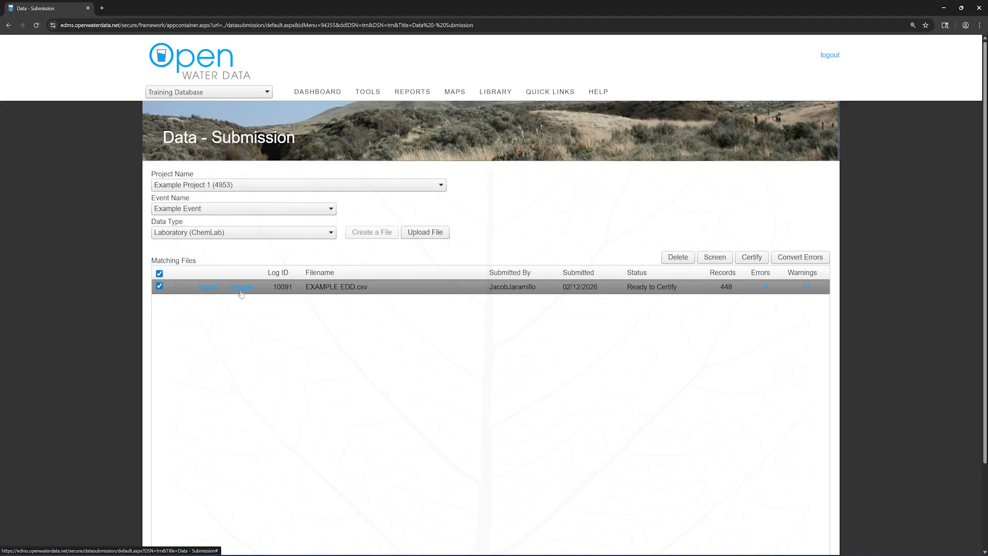
# Rename the Log ID 10091 submission from EXAMPLE EDD.csv to 23837.
pyautogui.click(240, 287)
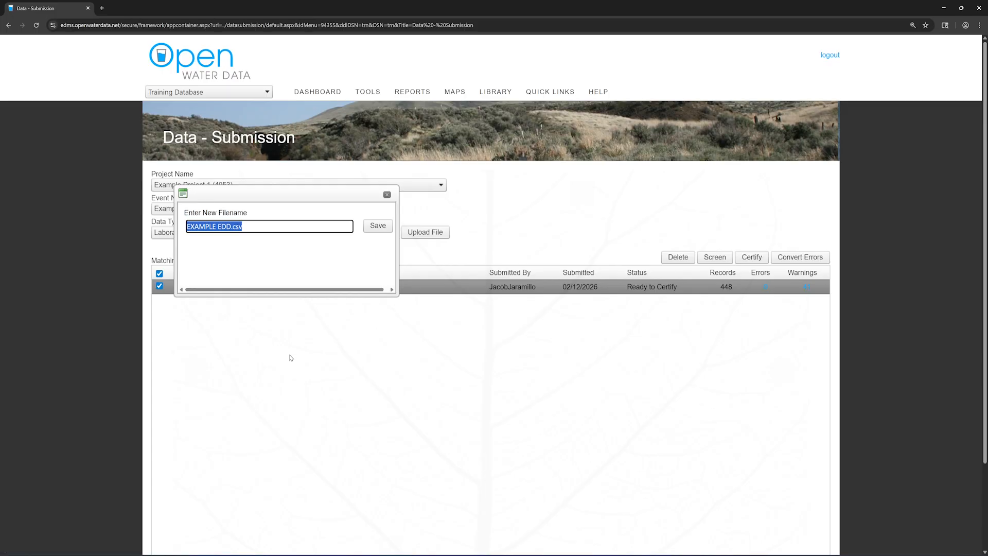
pyautogui.write('238')
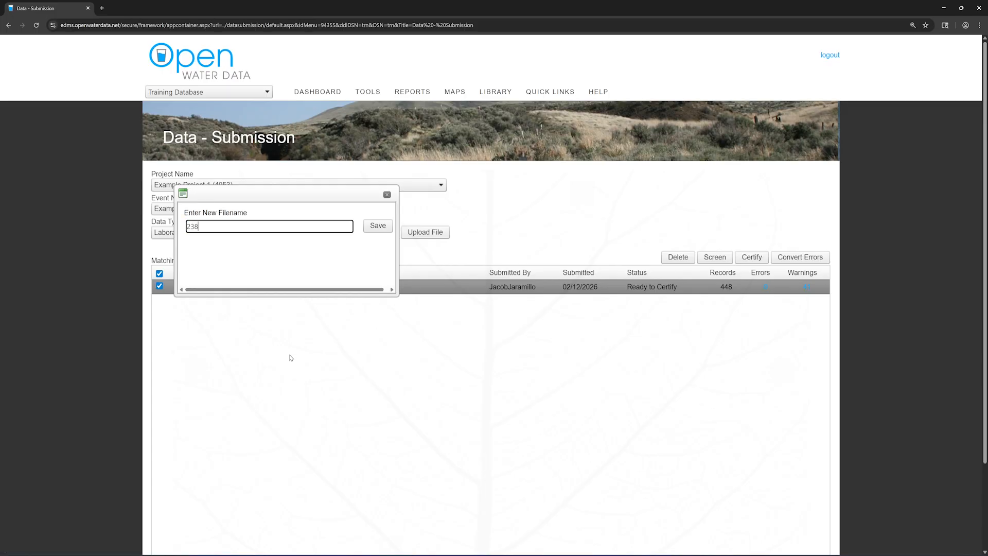
pyautogui.write('37')
pyautogui.click(377, 231)
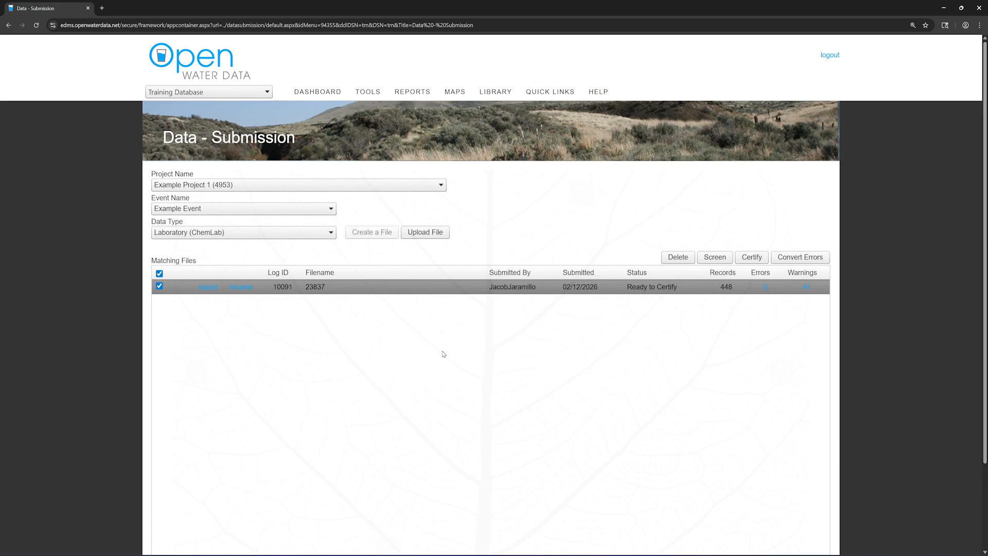
# Certify file 23837, leaving Matching Files with no records to display.
pyautogui.click(748, 262)
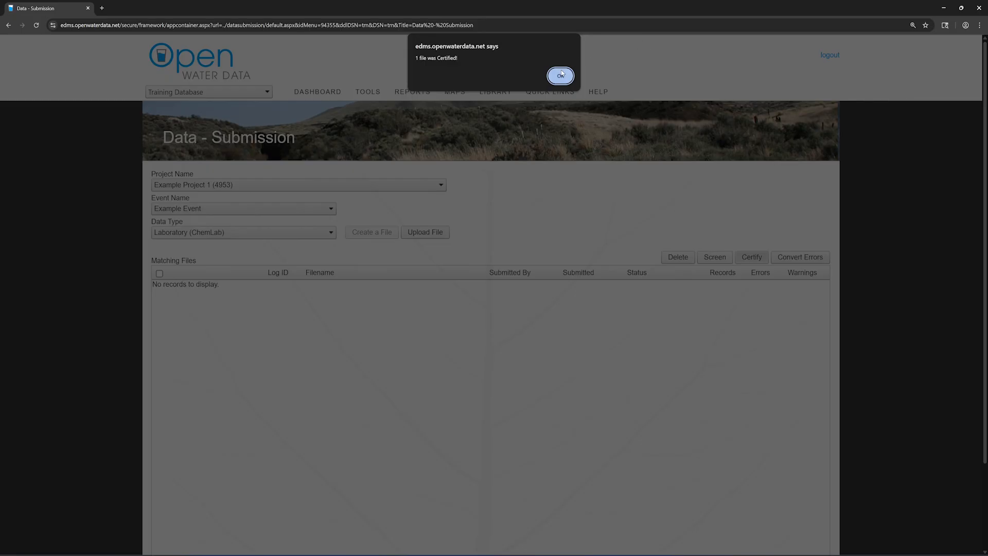
pyautogui.click(561, 75)
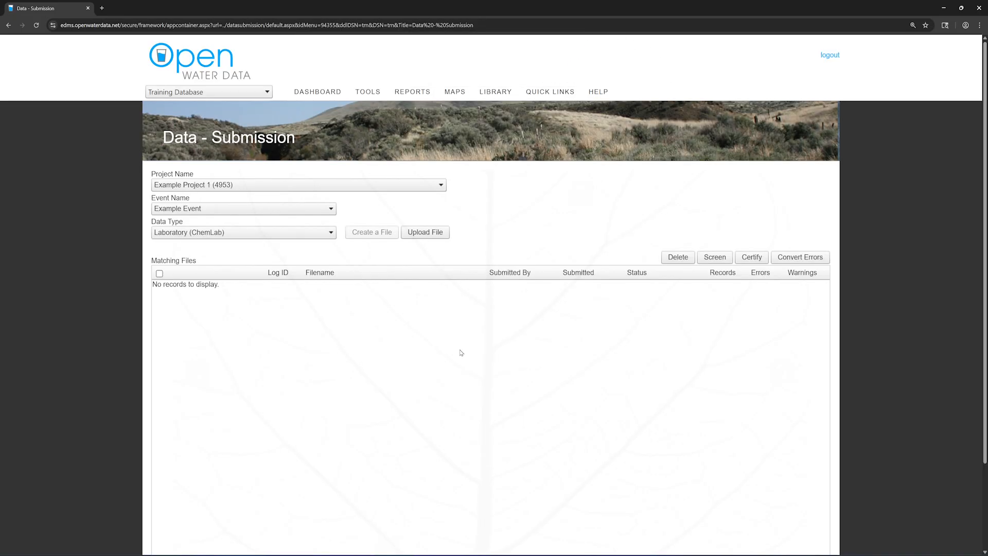